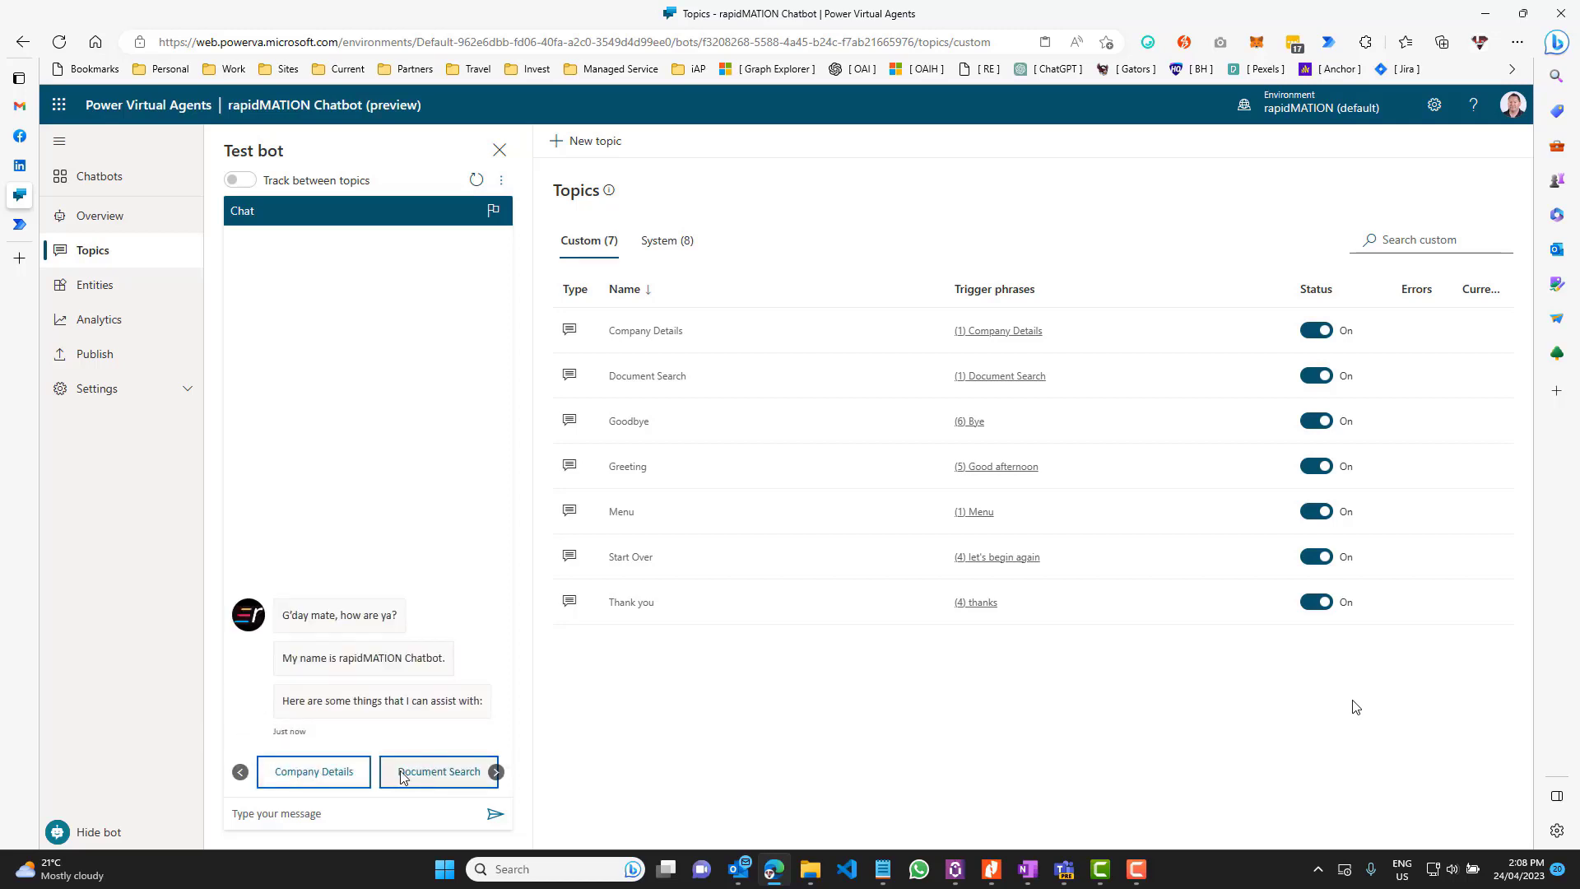
Get the test bot's full Company Details reply, then start a Document Search from the topics list
left_click(646, 344)
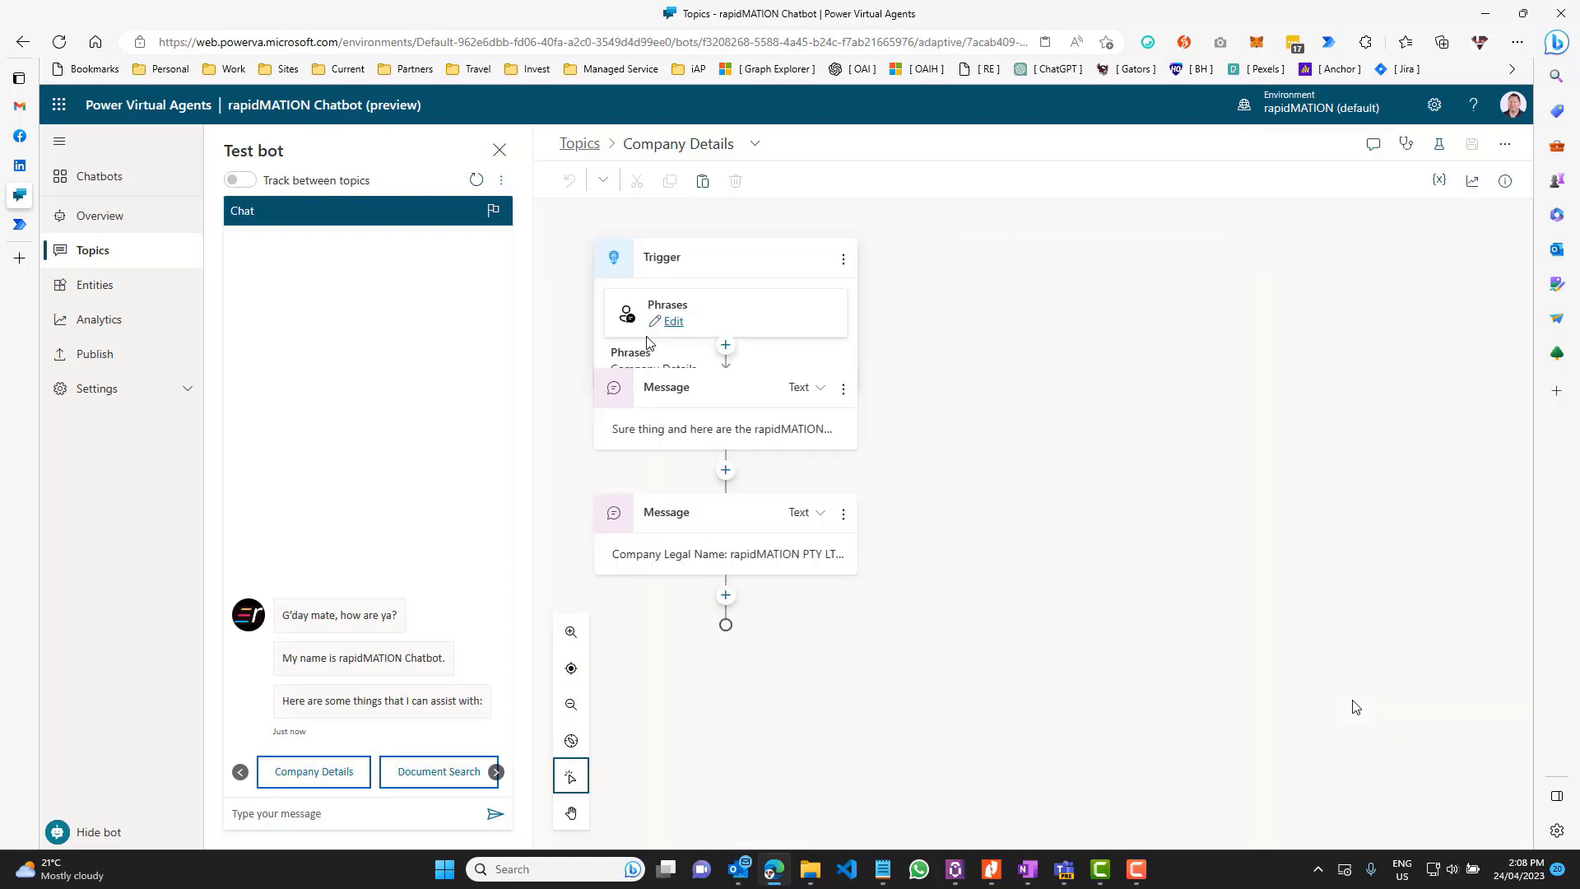
left_click(313, 771)
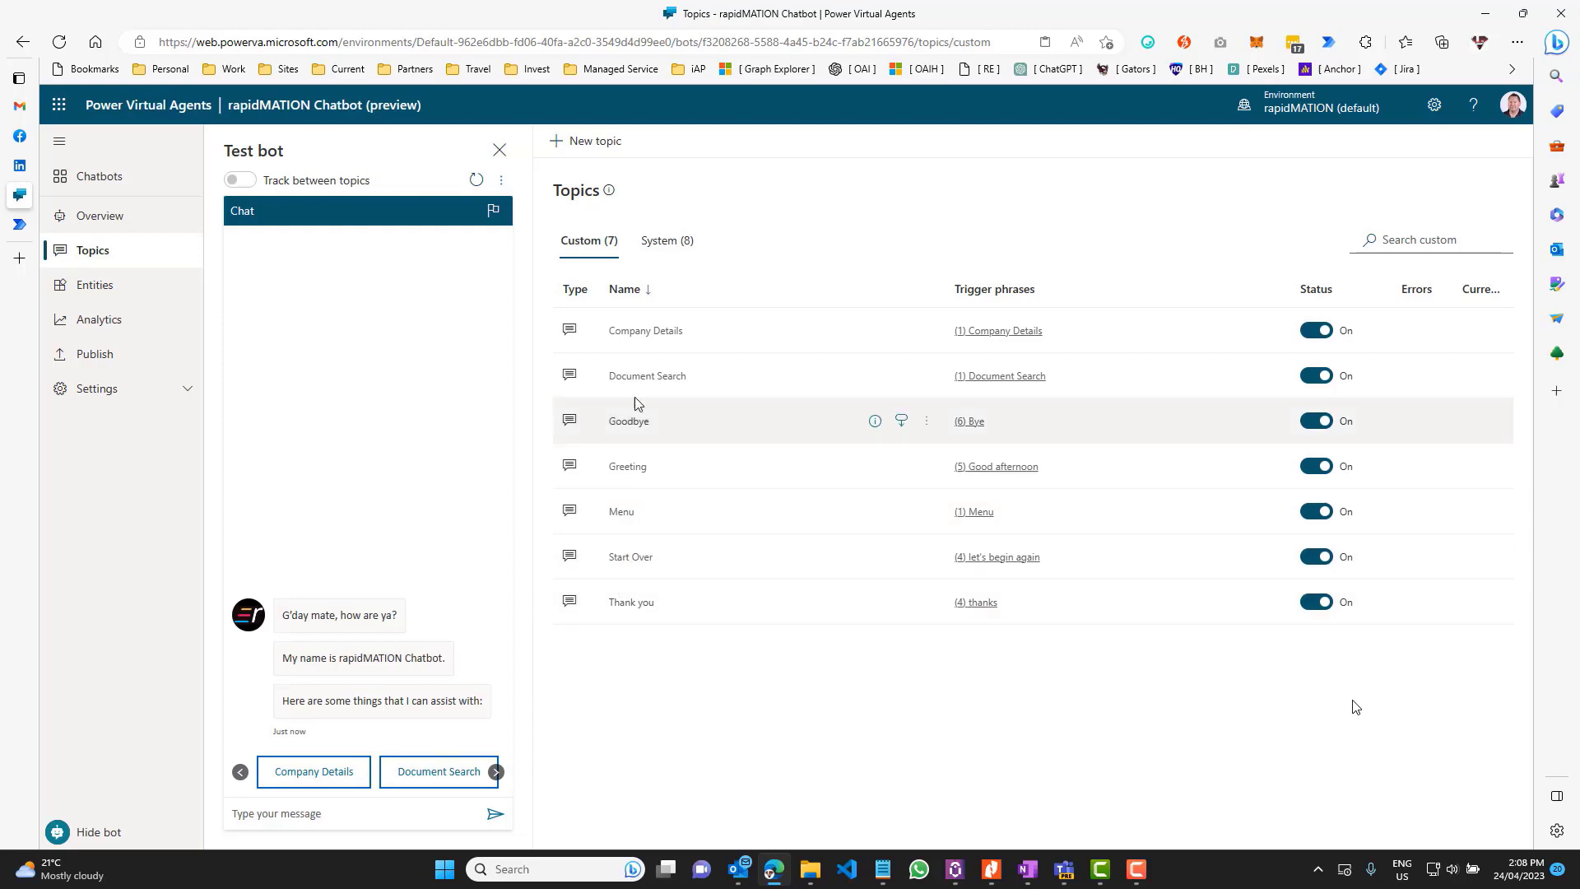
left_click(646, 333)
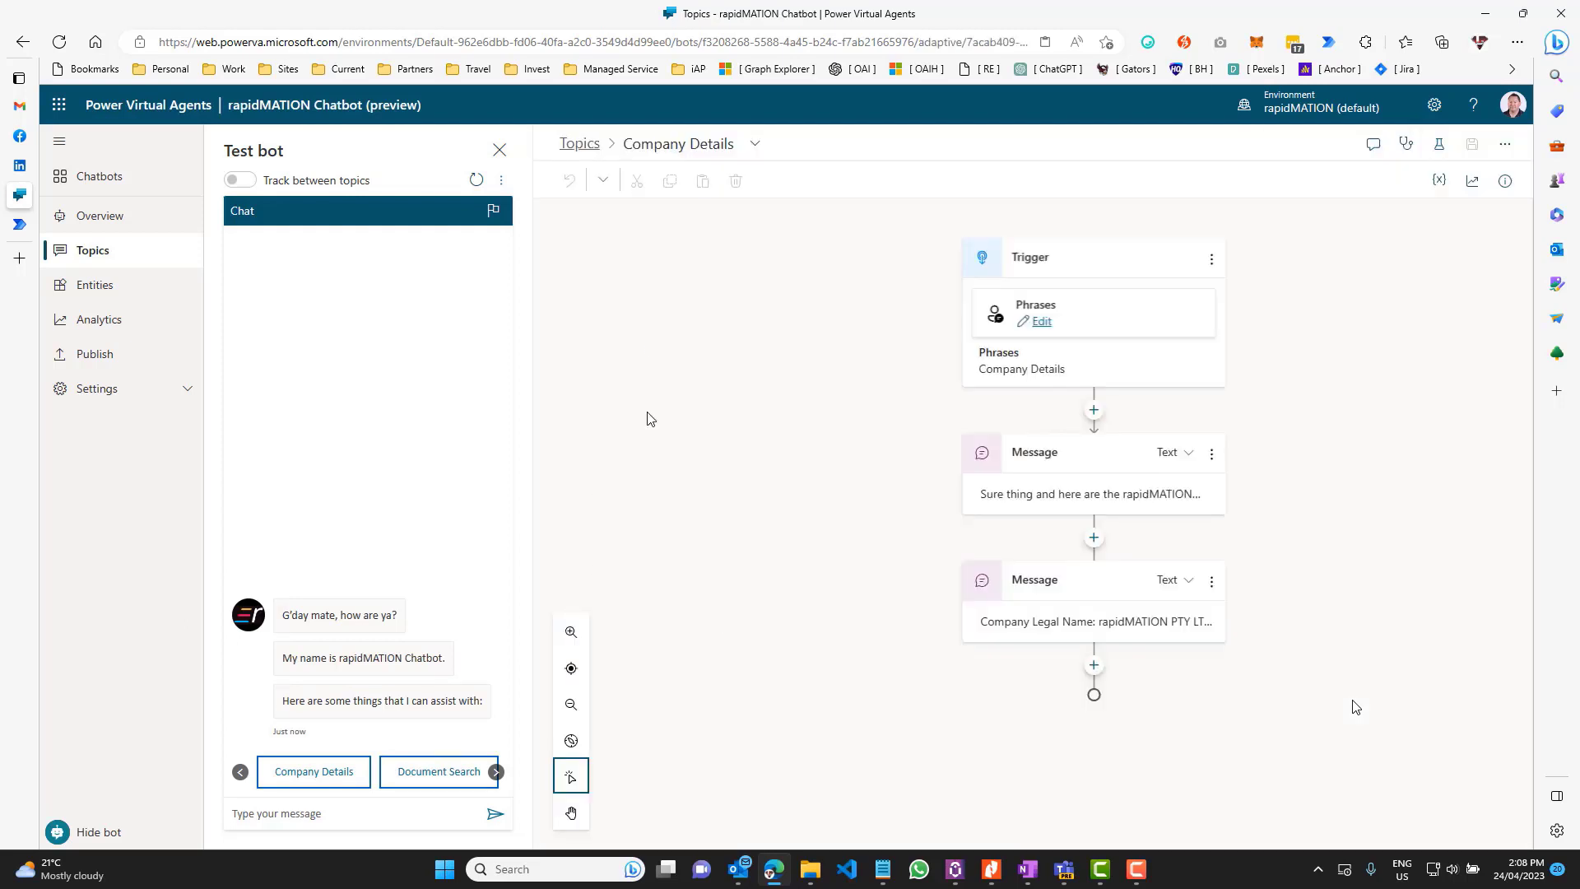
left_click(314, 770)
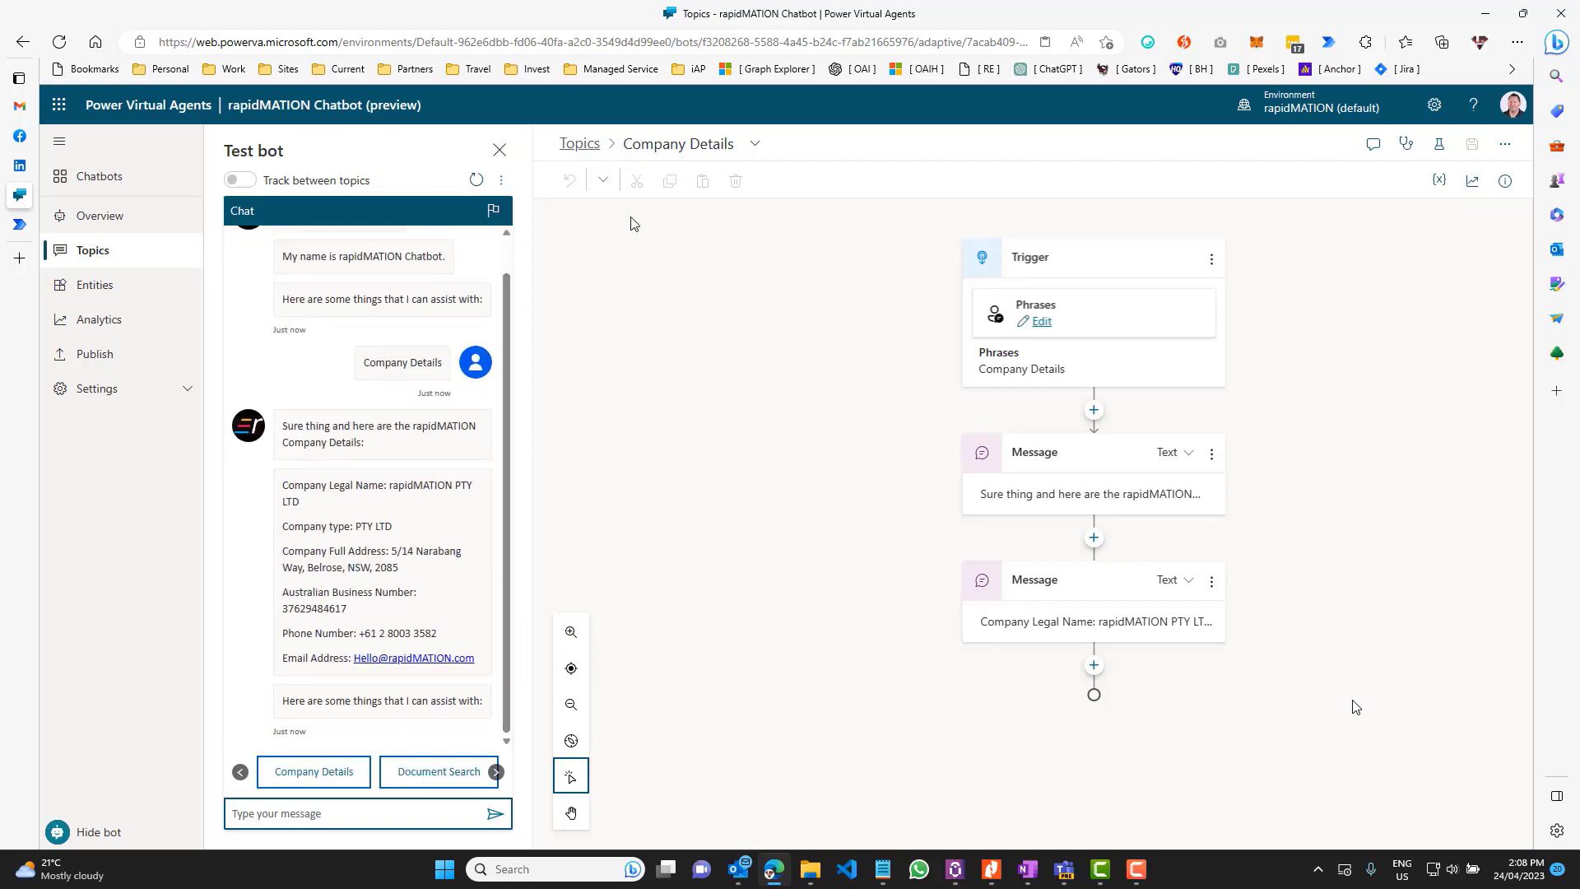
left_click(580, 143)
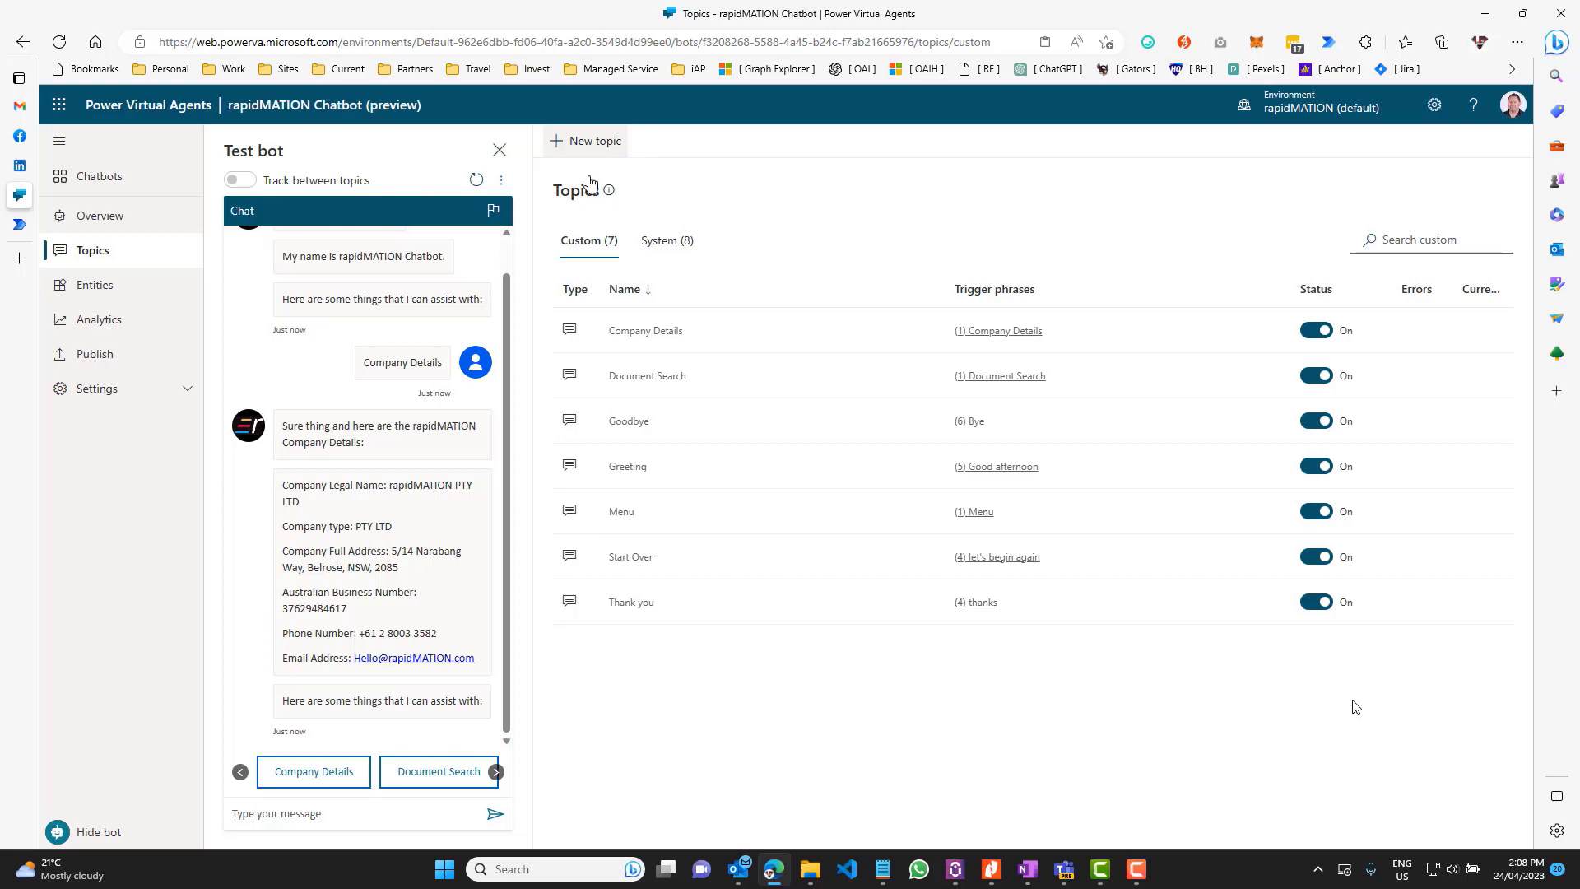
left_click(456, 772)
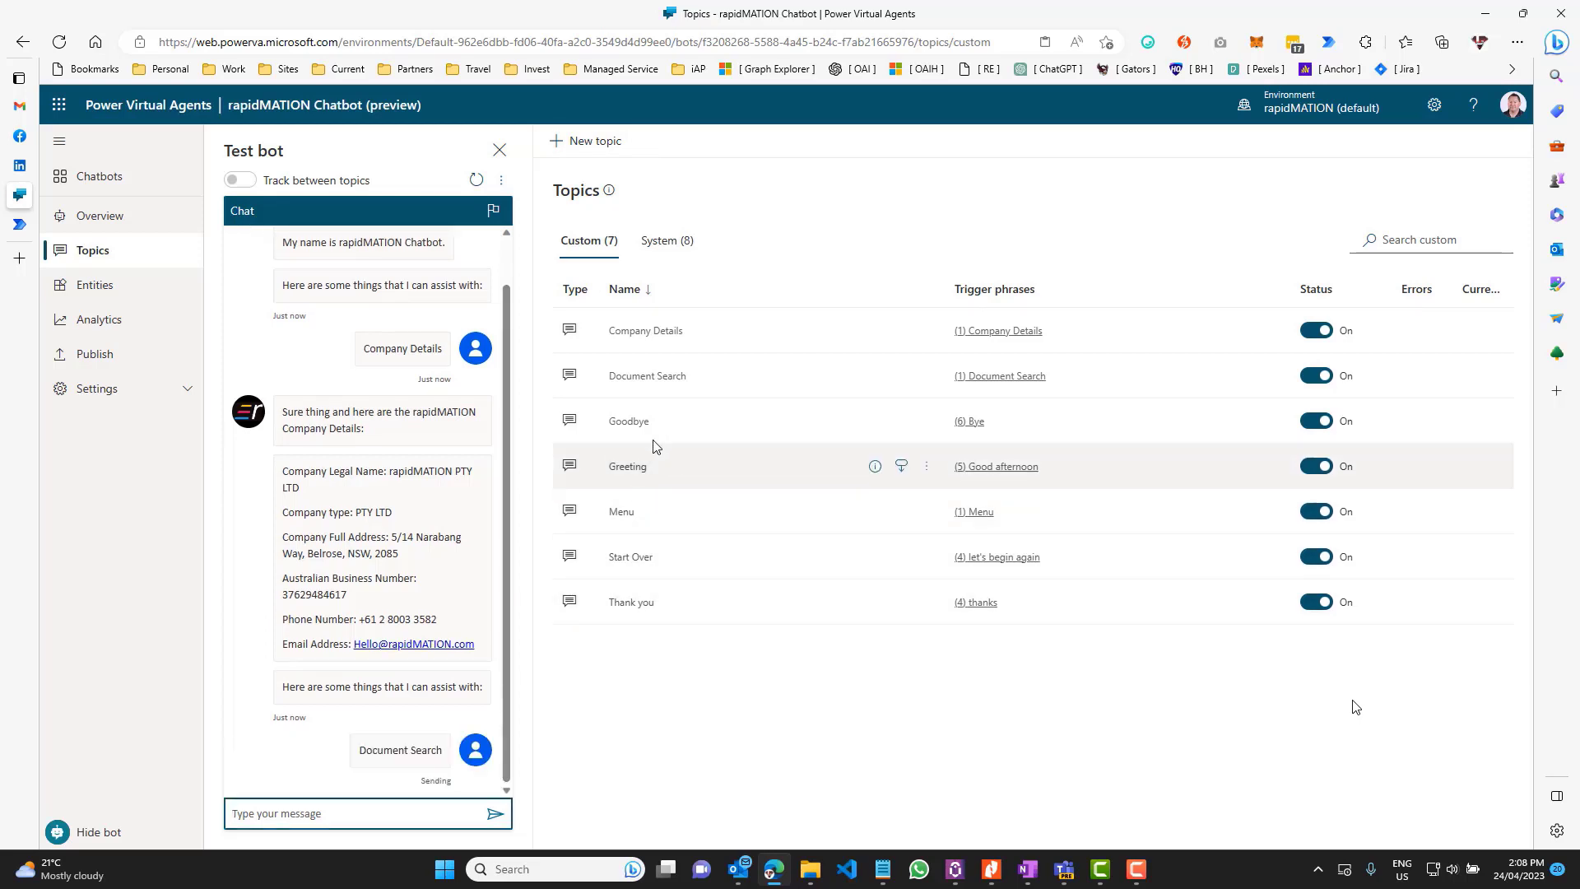
From the Document Search topic, send the test bot keywords for the Shine Lawyers Professional Services Agreement
left_click(666, 377)
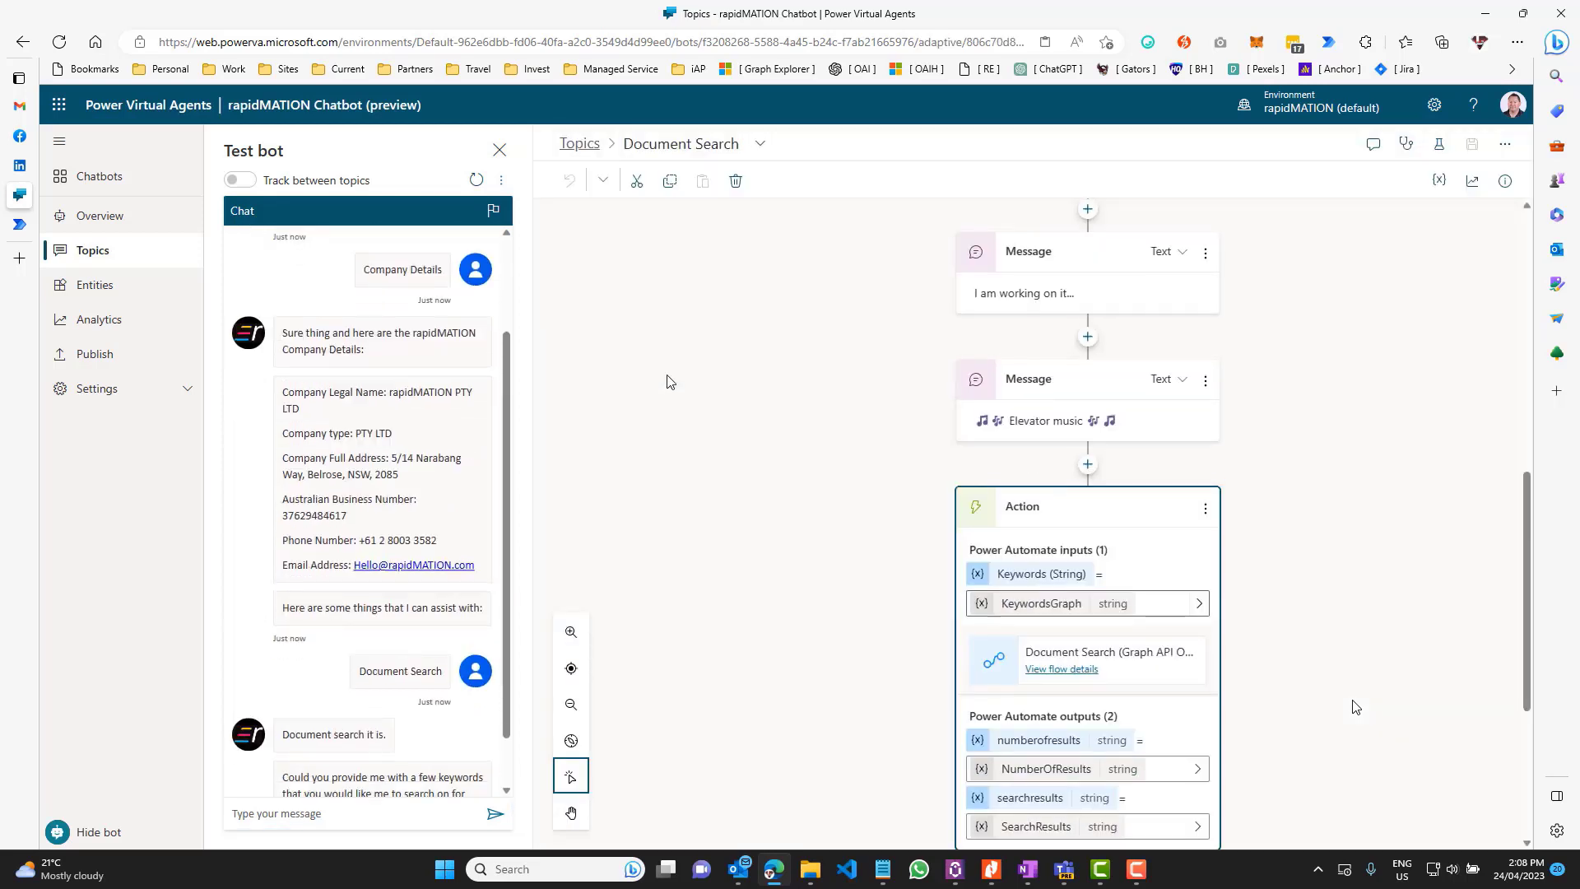
scroll(677, 460, "up", 1)
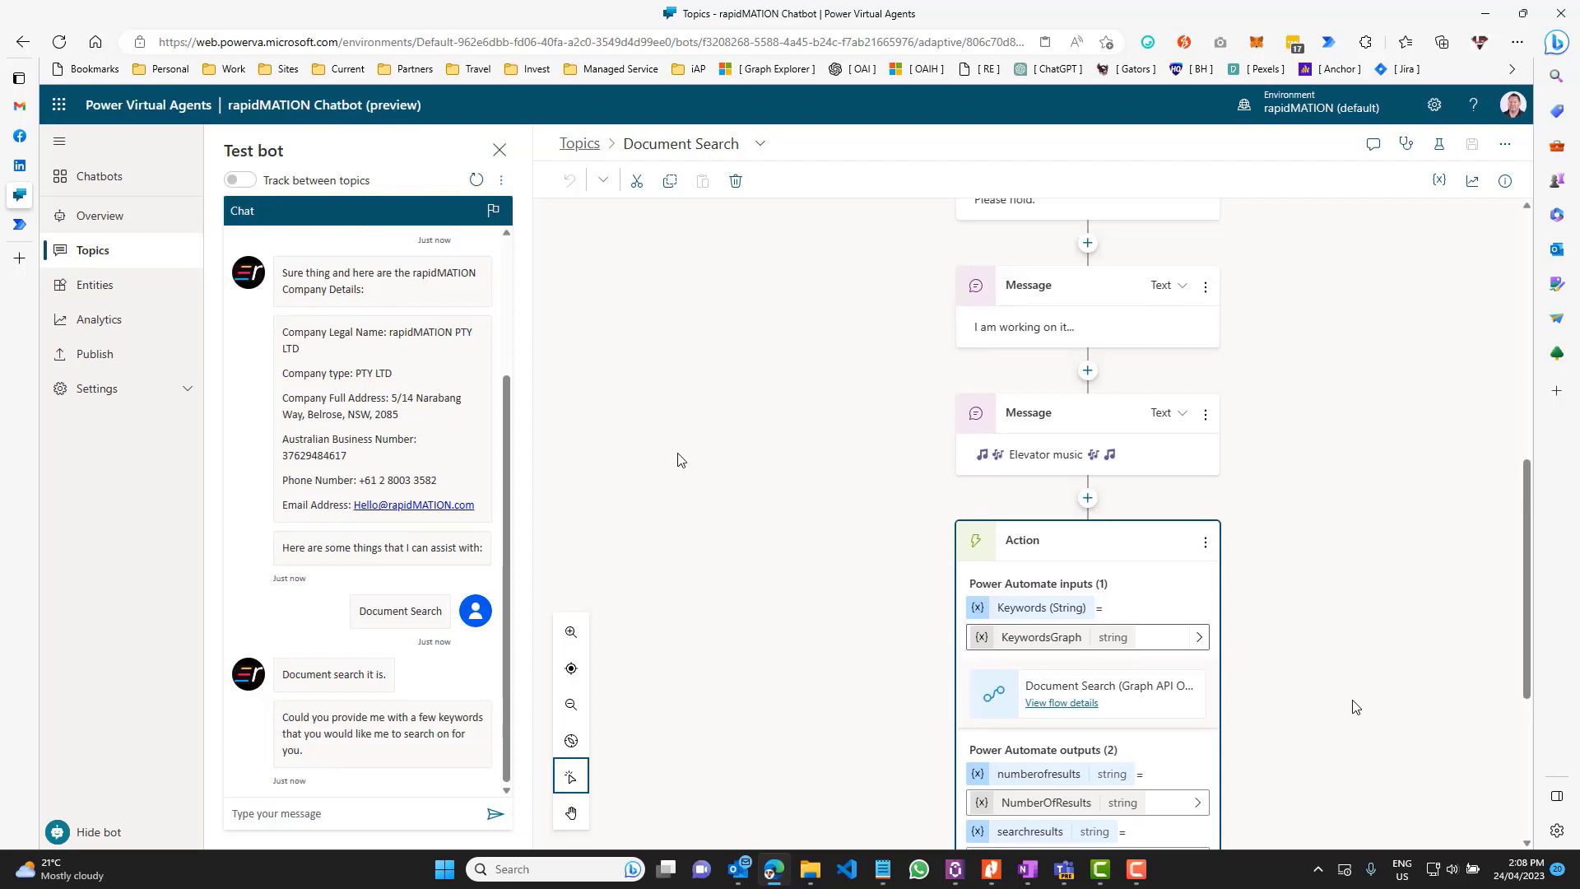
scroll(677, 460, "up", 4)
scroll(677, 460, "up", 2)
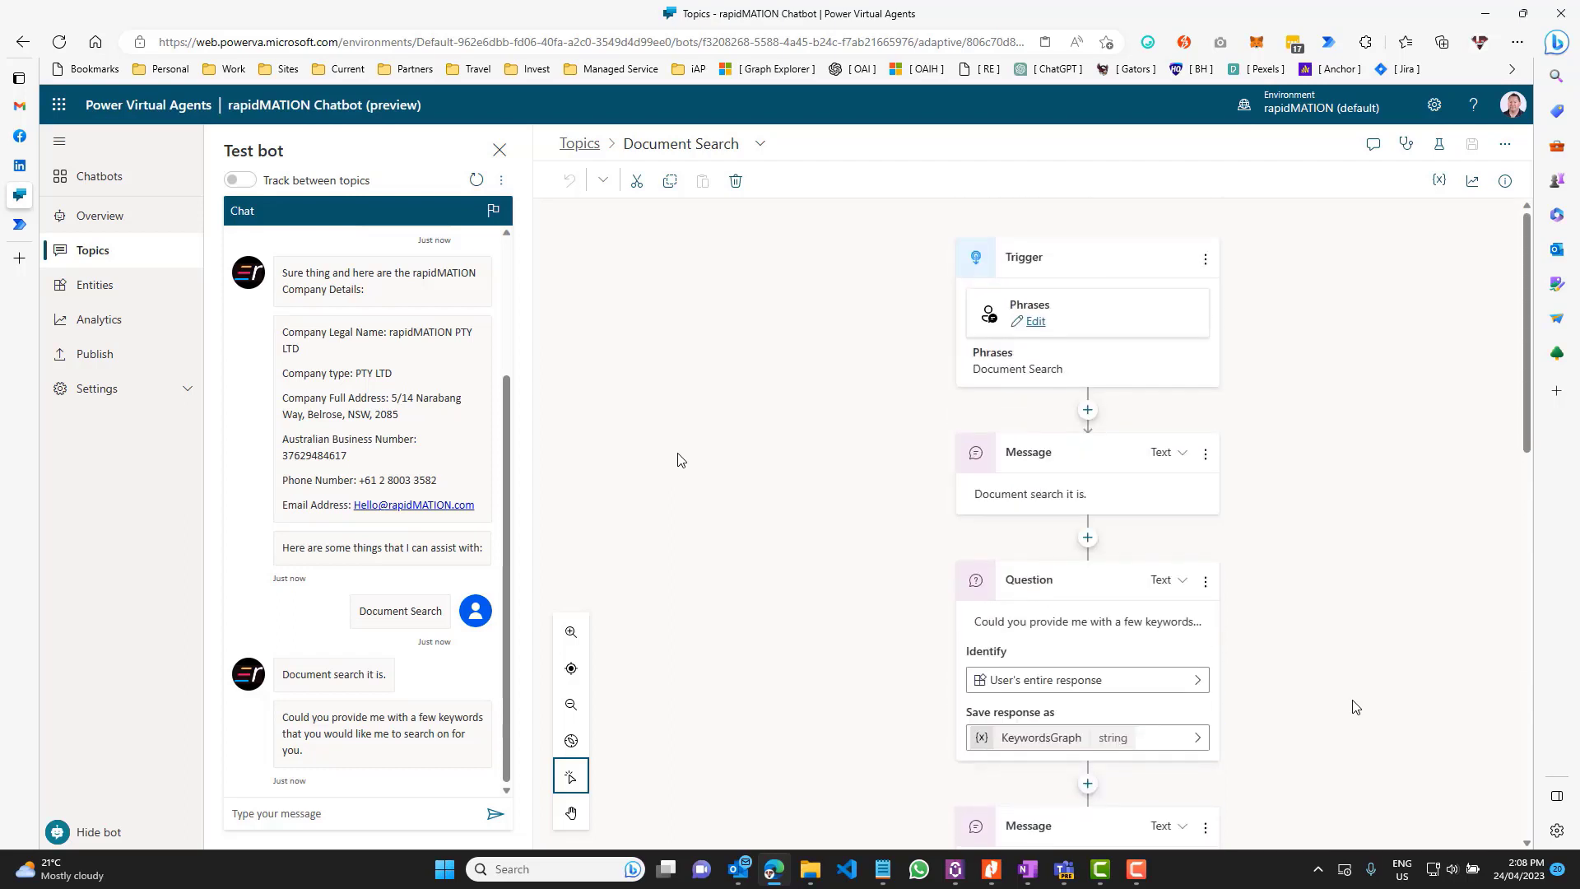
left_click(383, 814)
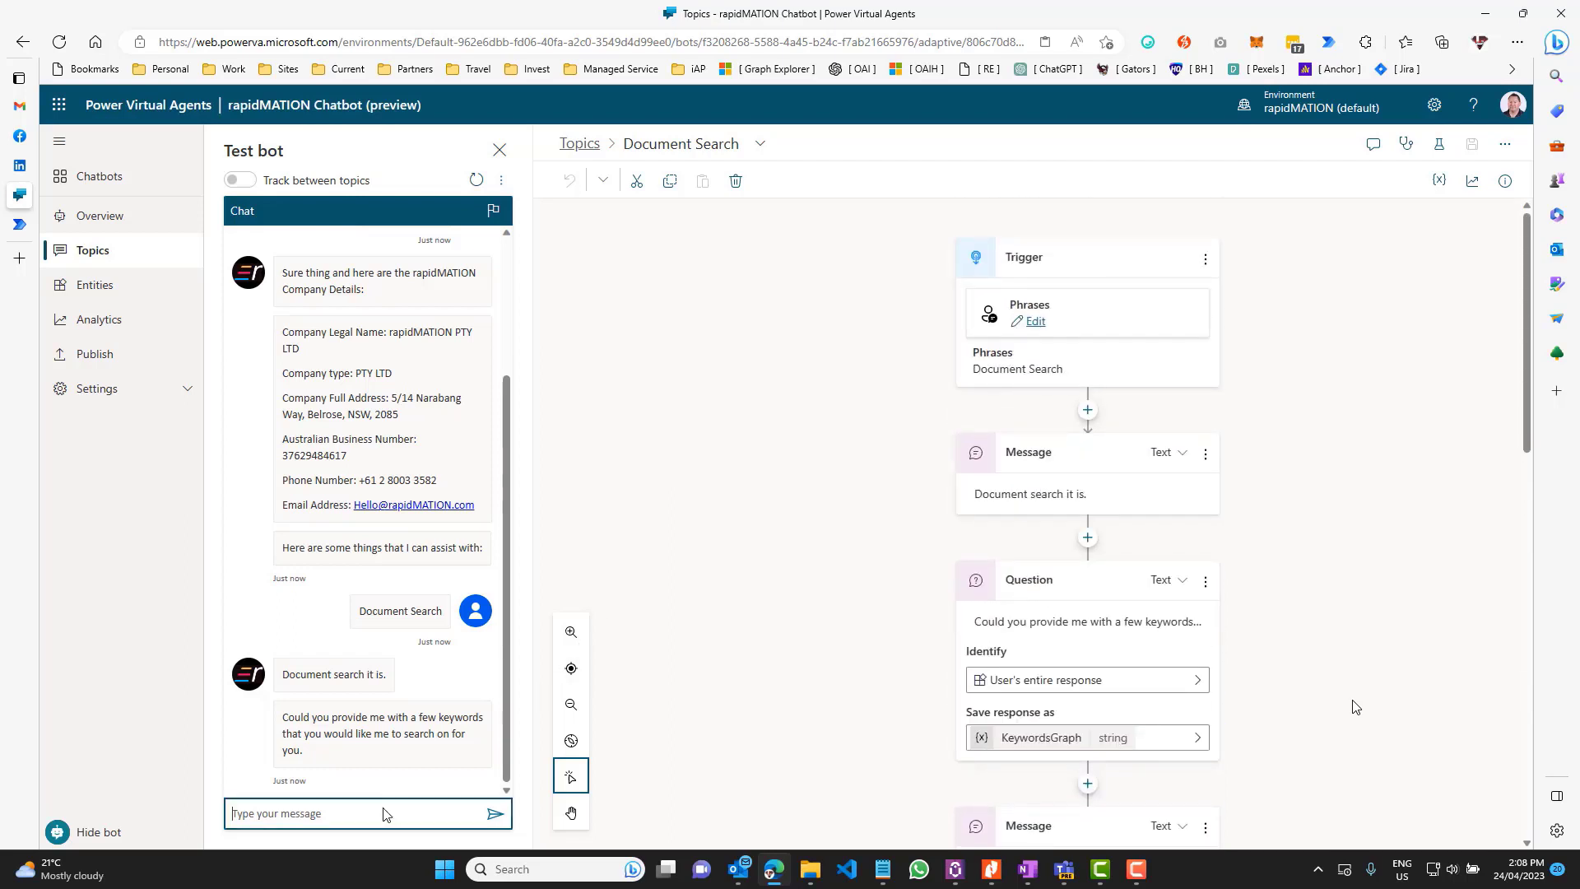
type("Shine Lawyers Professional Services Agreement")
left_click(494, 814)
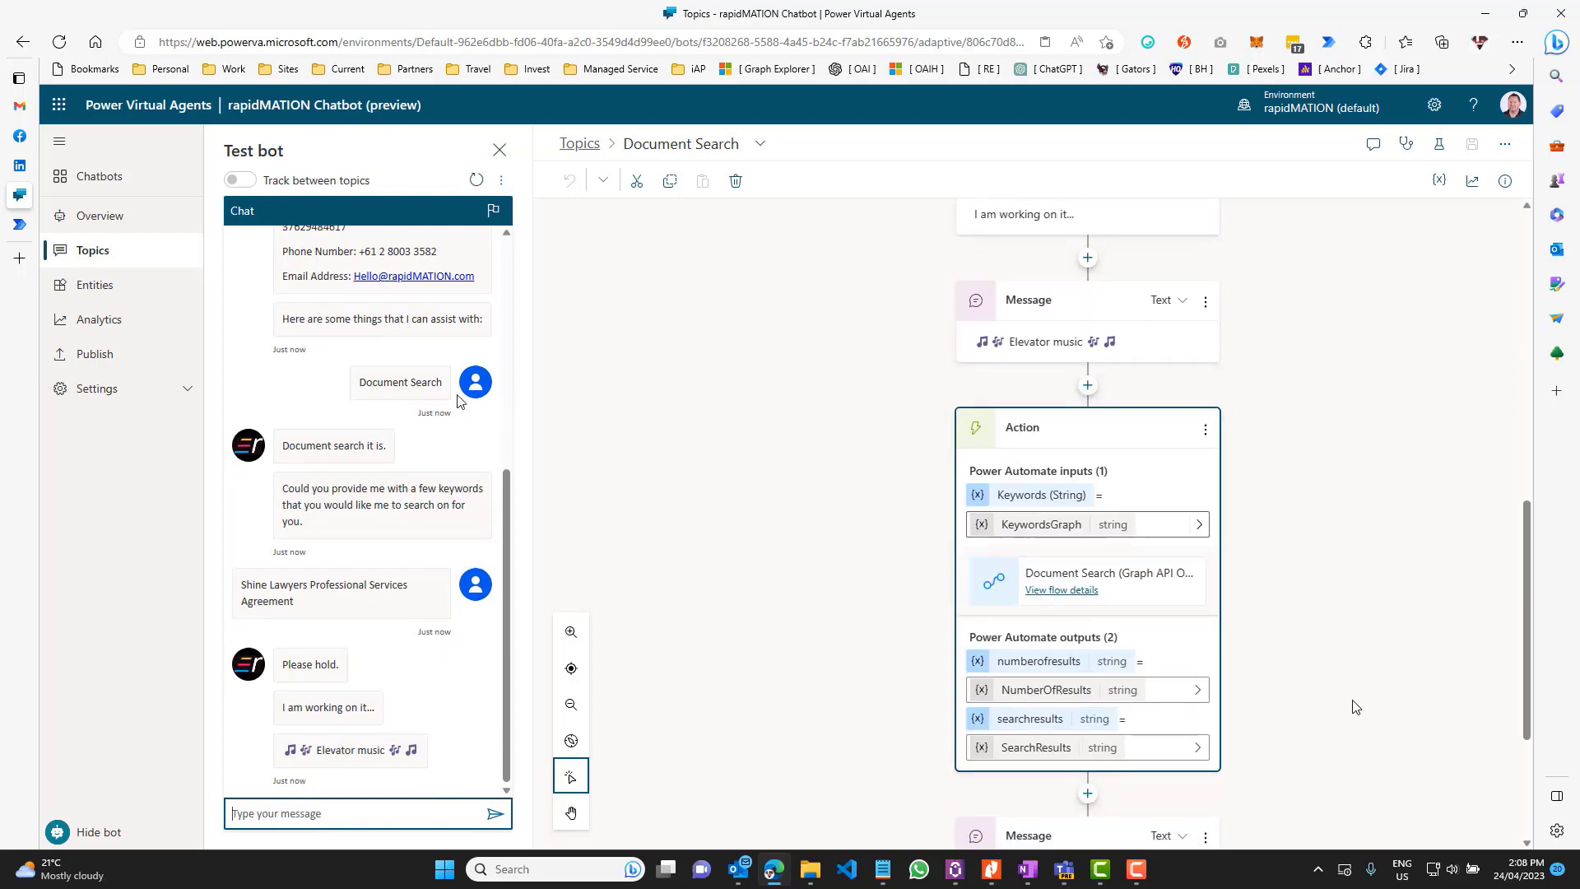
Inspect the latest Document Search flow run, including the HTTP request and GPT-3.5 steps
left_click(21, 226)
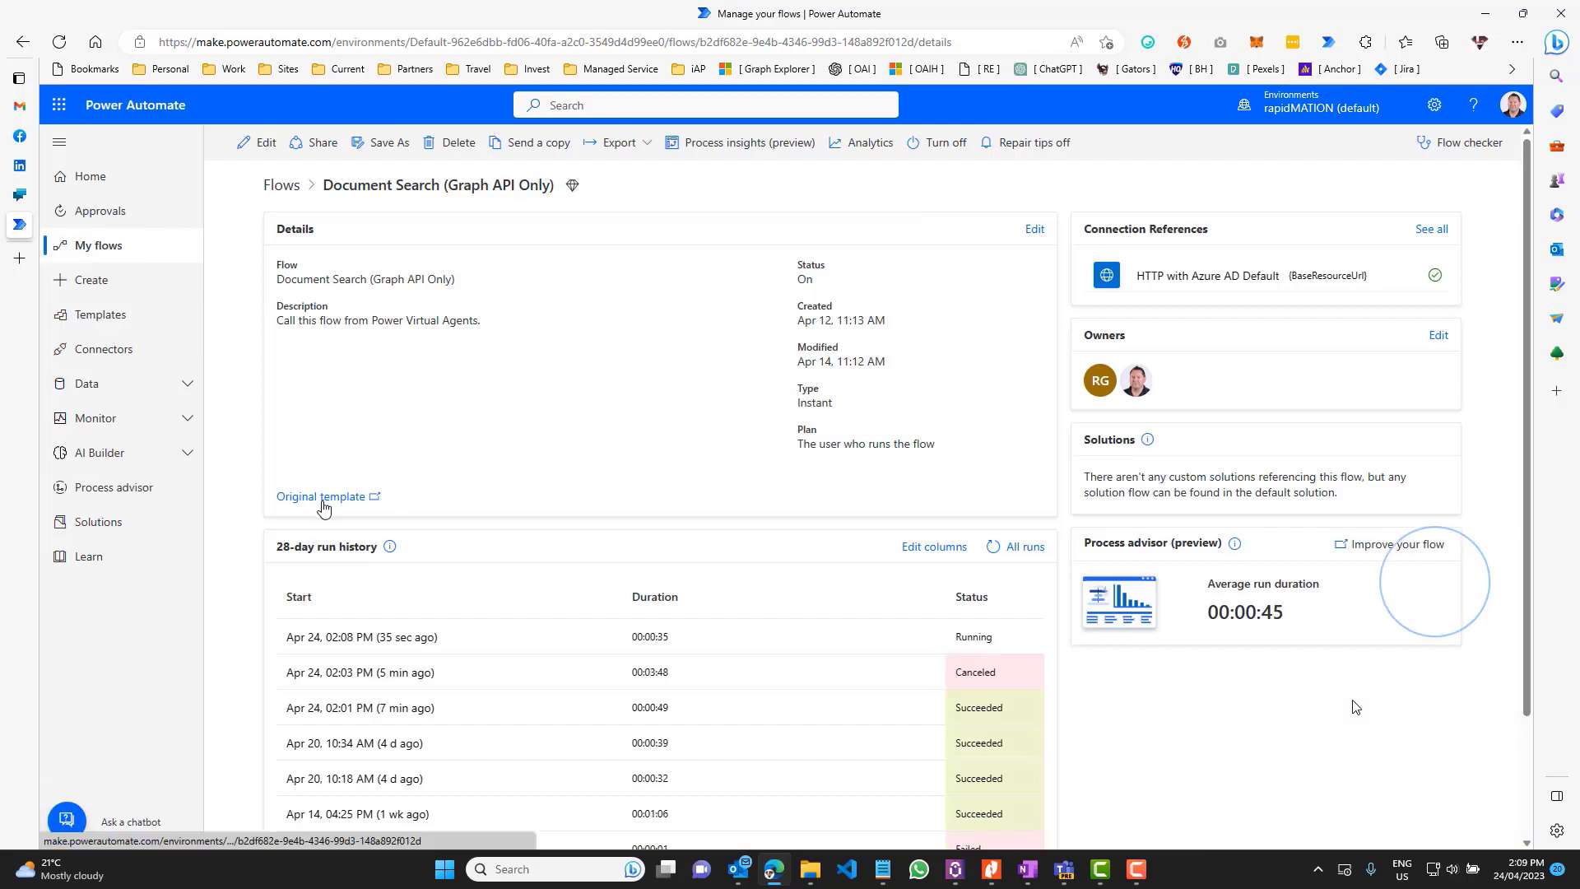
left_click(371, 637)
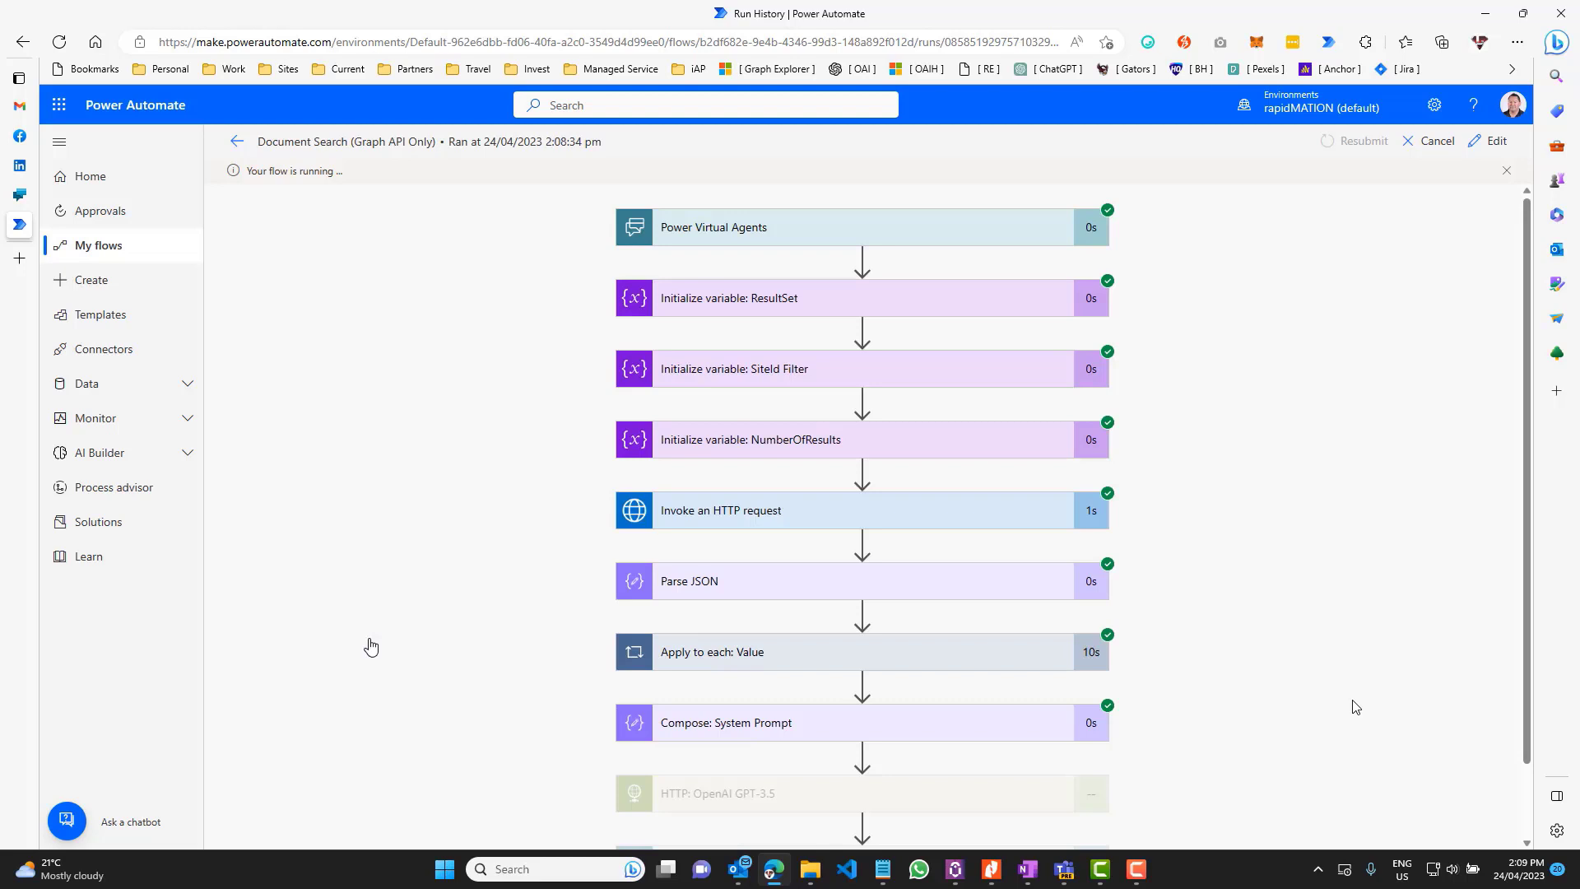
left_click(712, 519)
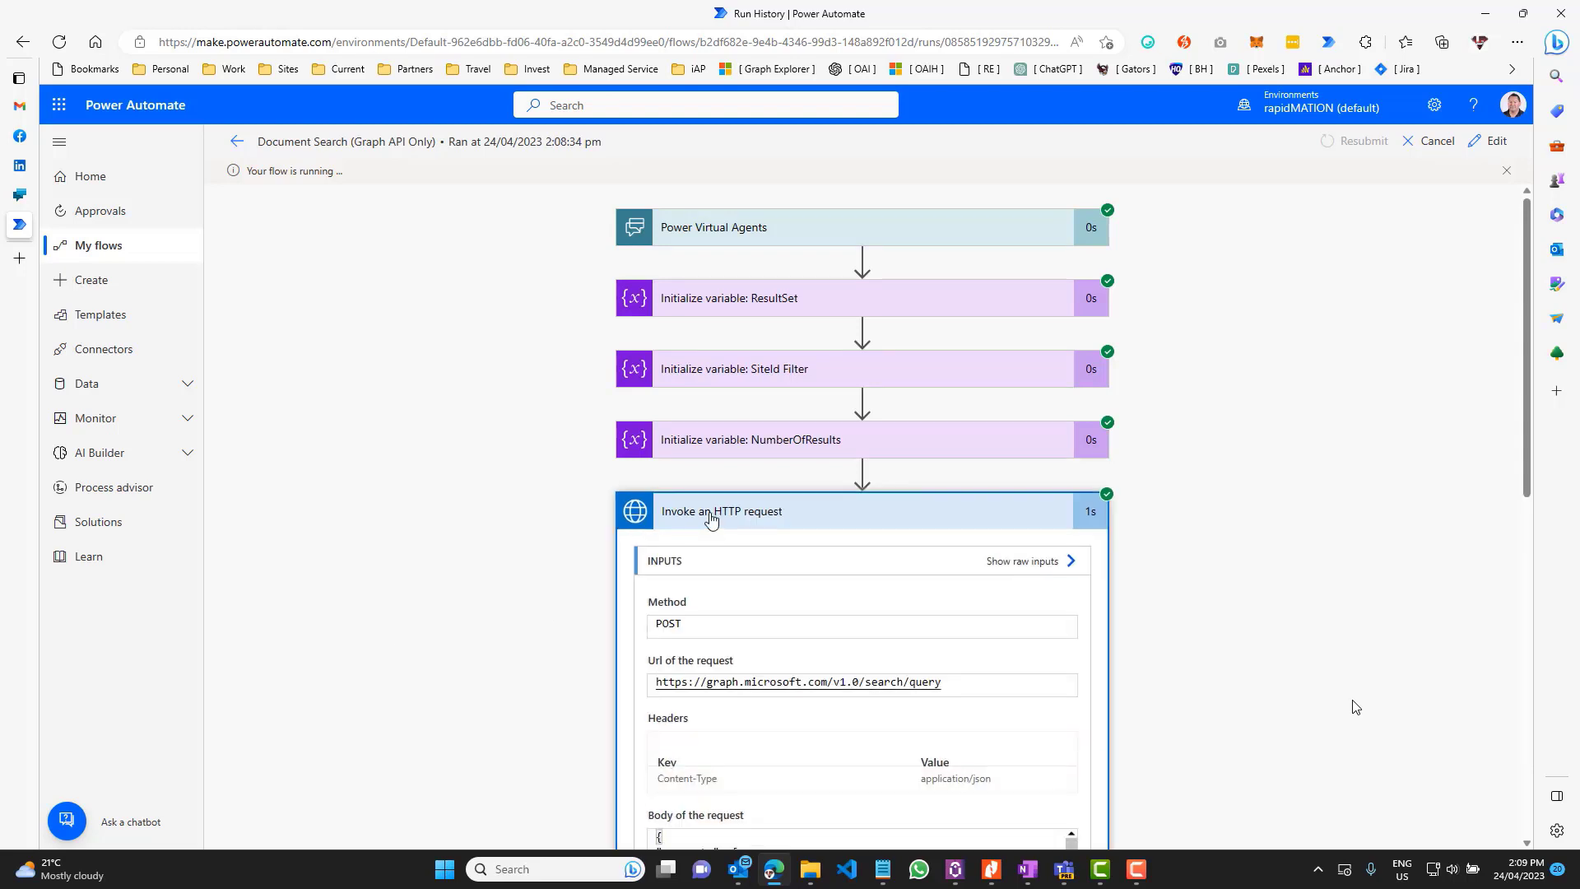
scroll(530, 666, "down", 1)
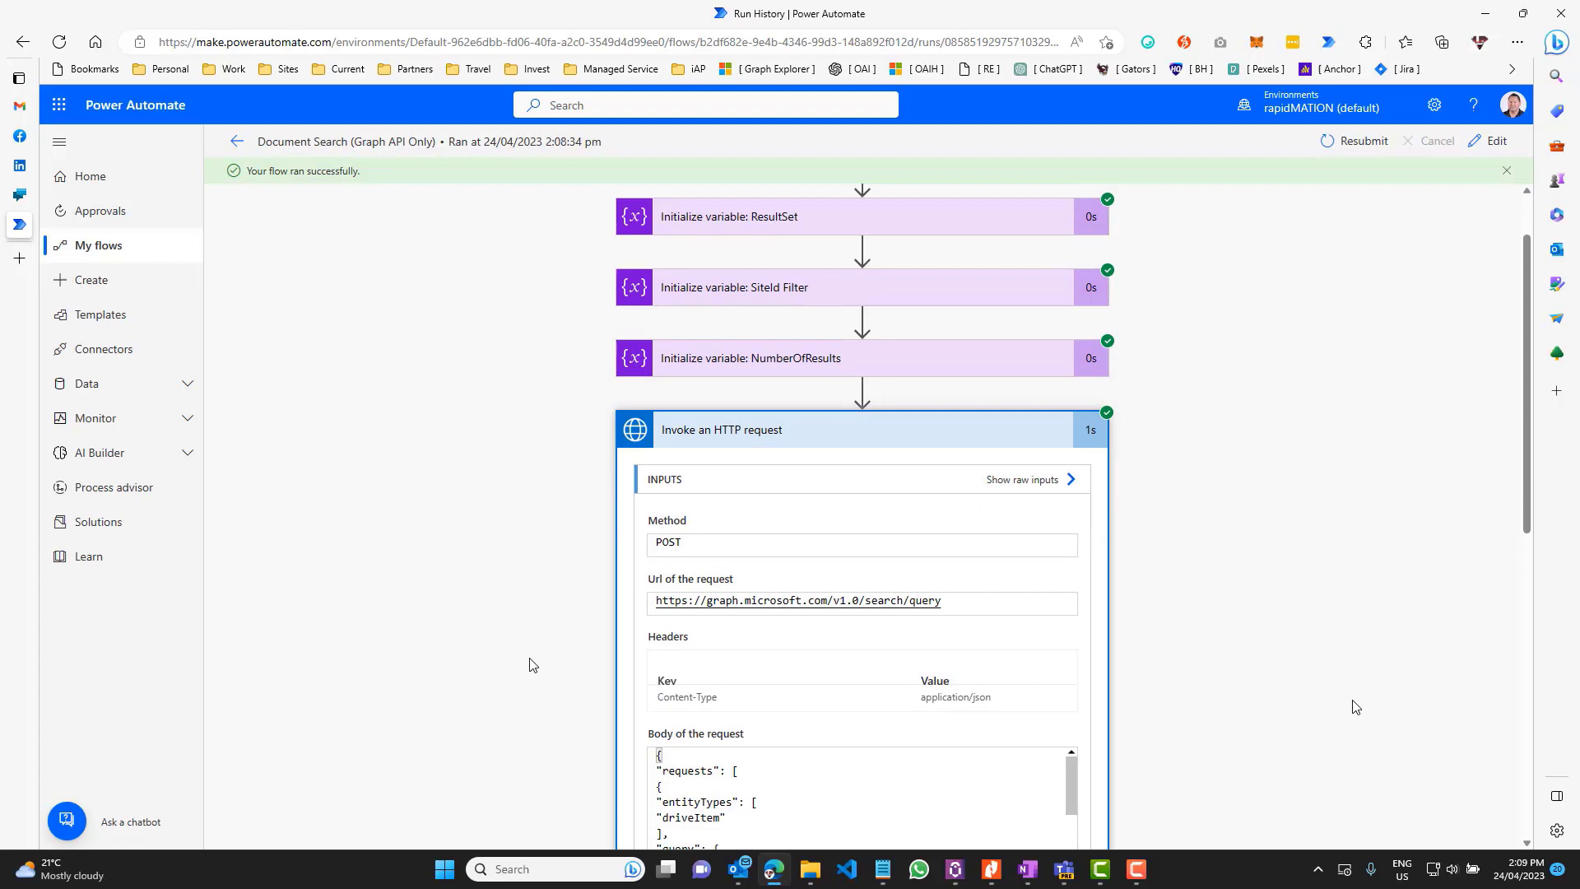
scroll(530, 666, "down", 1)
scroll(530, 666, "down", 1)
scroll(530, 666, "down", 1)
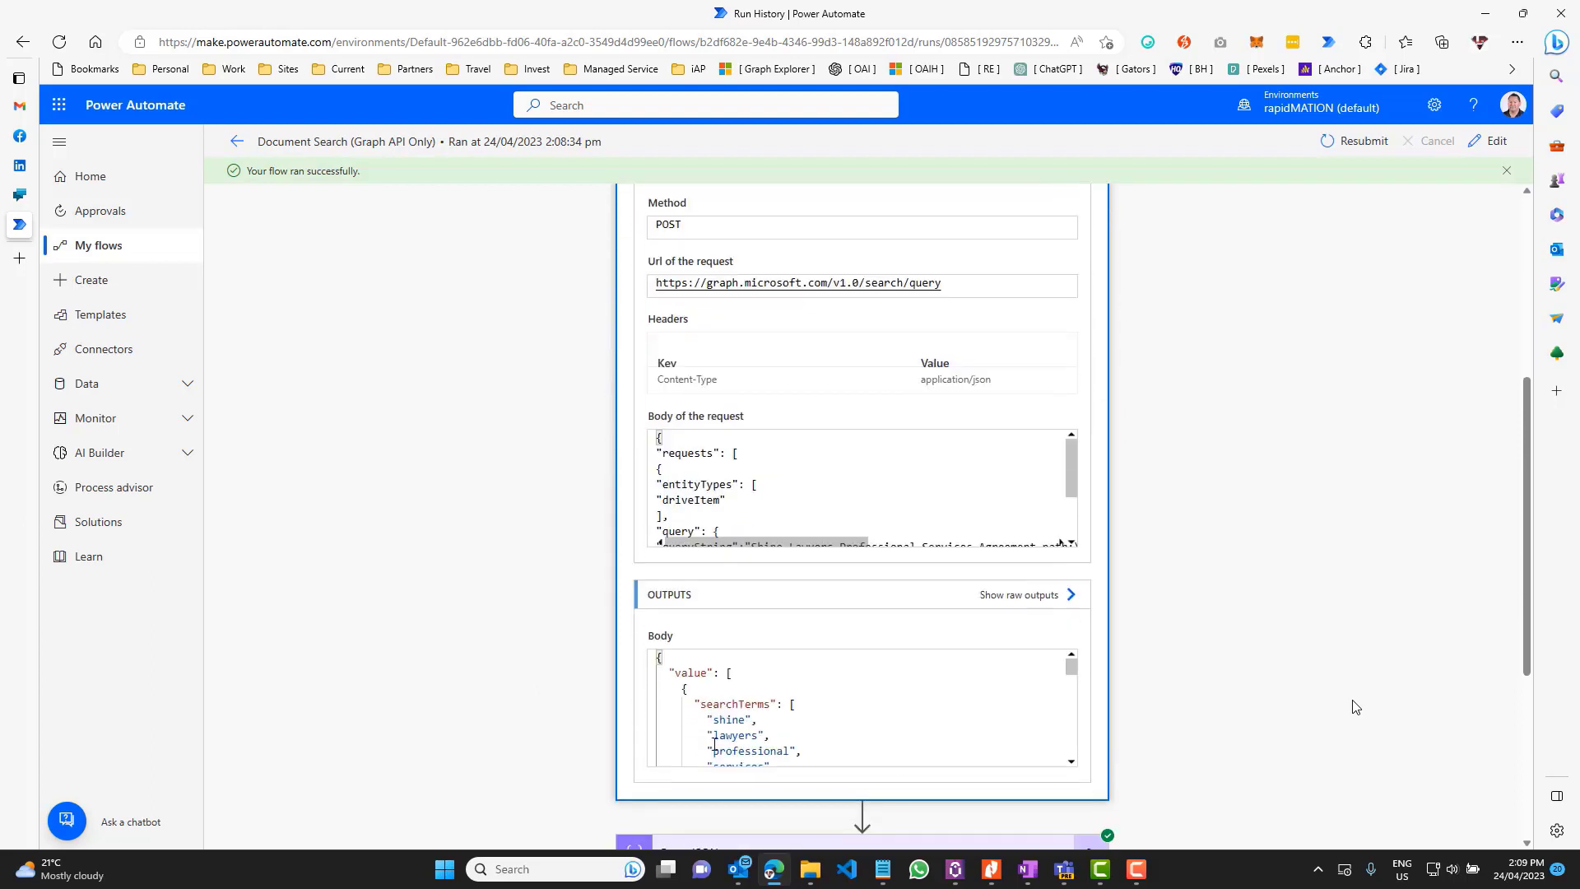
left_click(1072, 763)
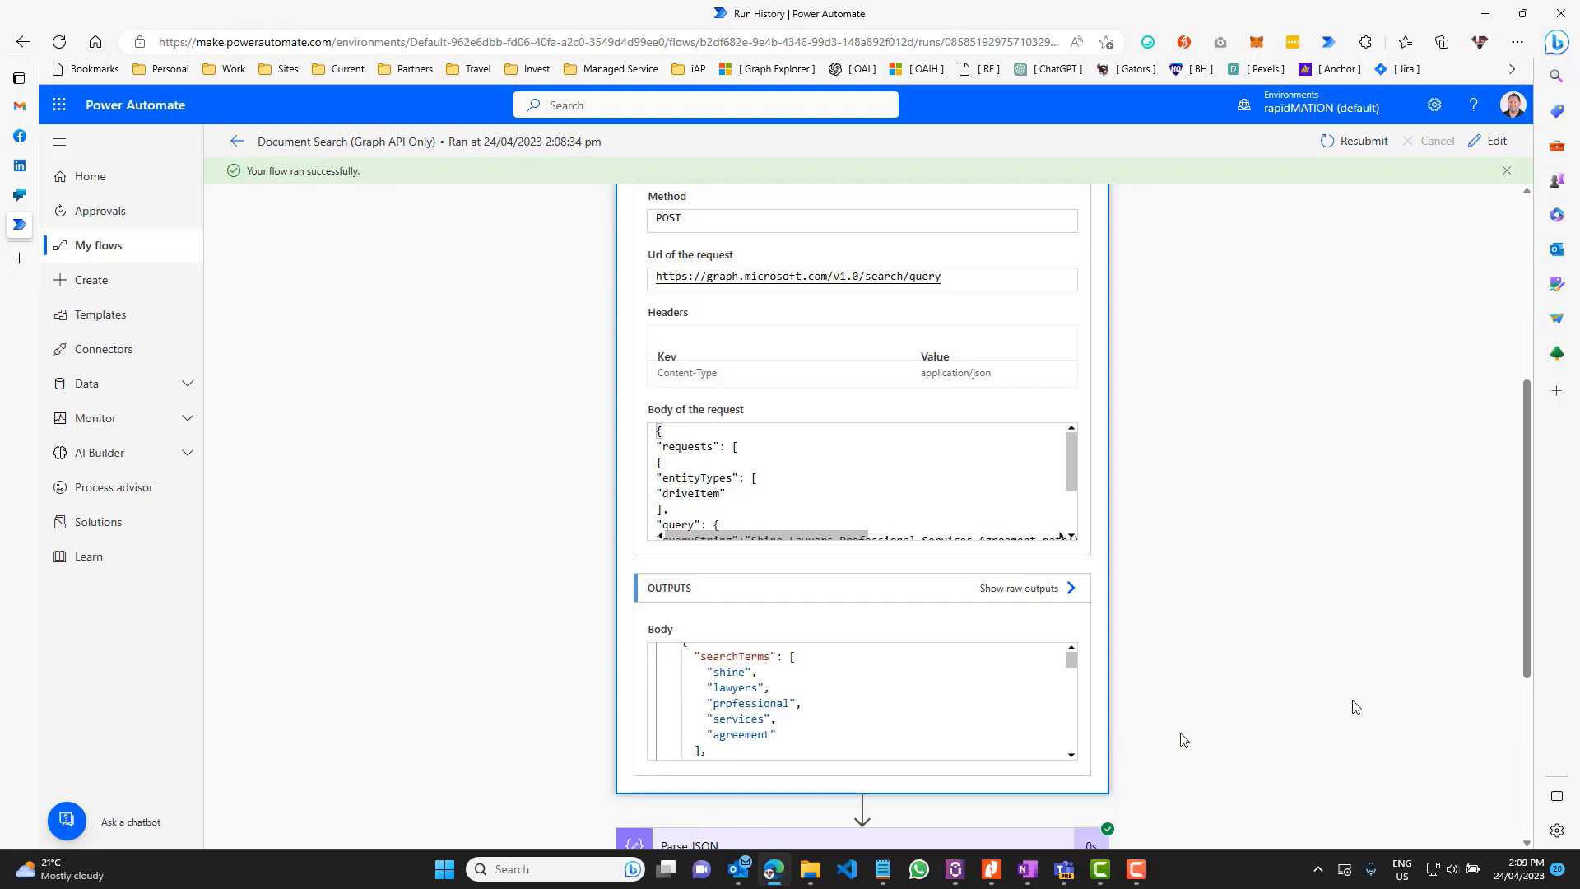
scroll(1181, 739, "down", 2)
scroll(1182, 738, "down", 2)
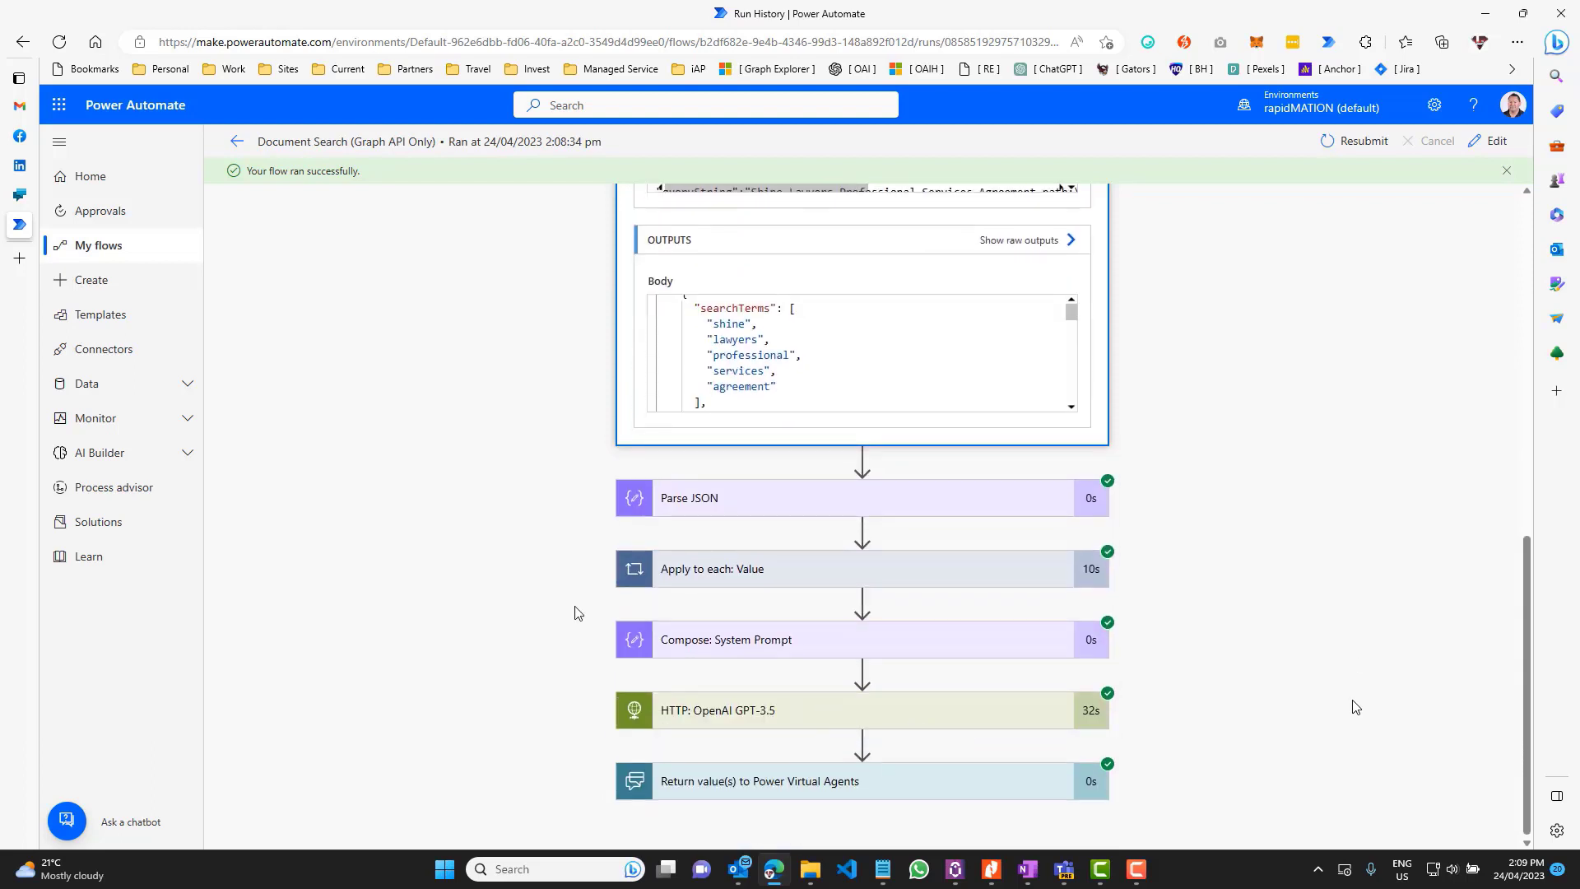
Return to the test bot reply to open the Shine Lawyers PSA PDF link
left_click(19, 201)
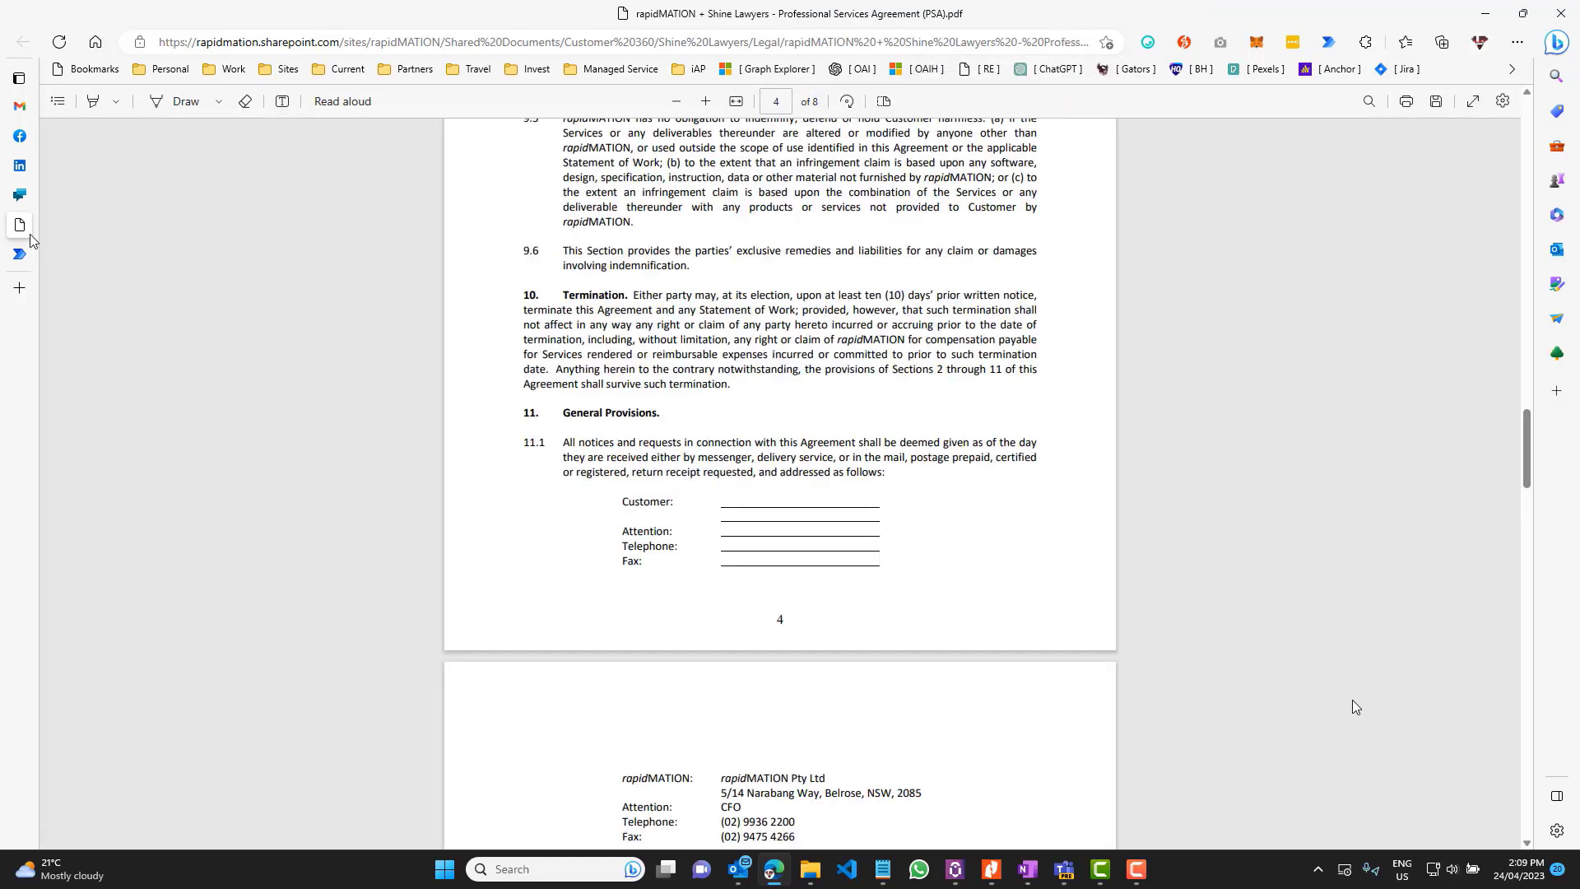
Switch back to the Power Virtual Agents tab with the summary and both document links
mouse_move(19, 210)
left_click(21, 199)
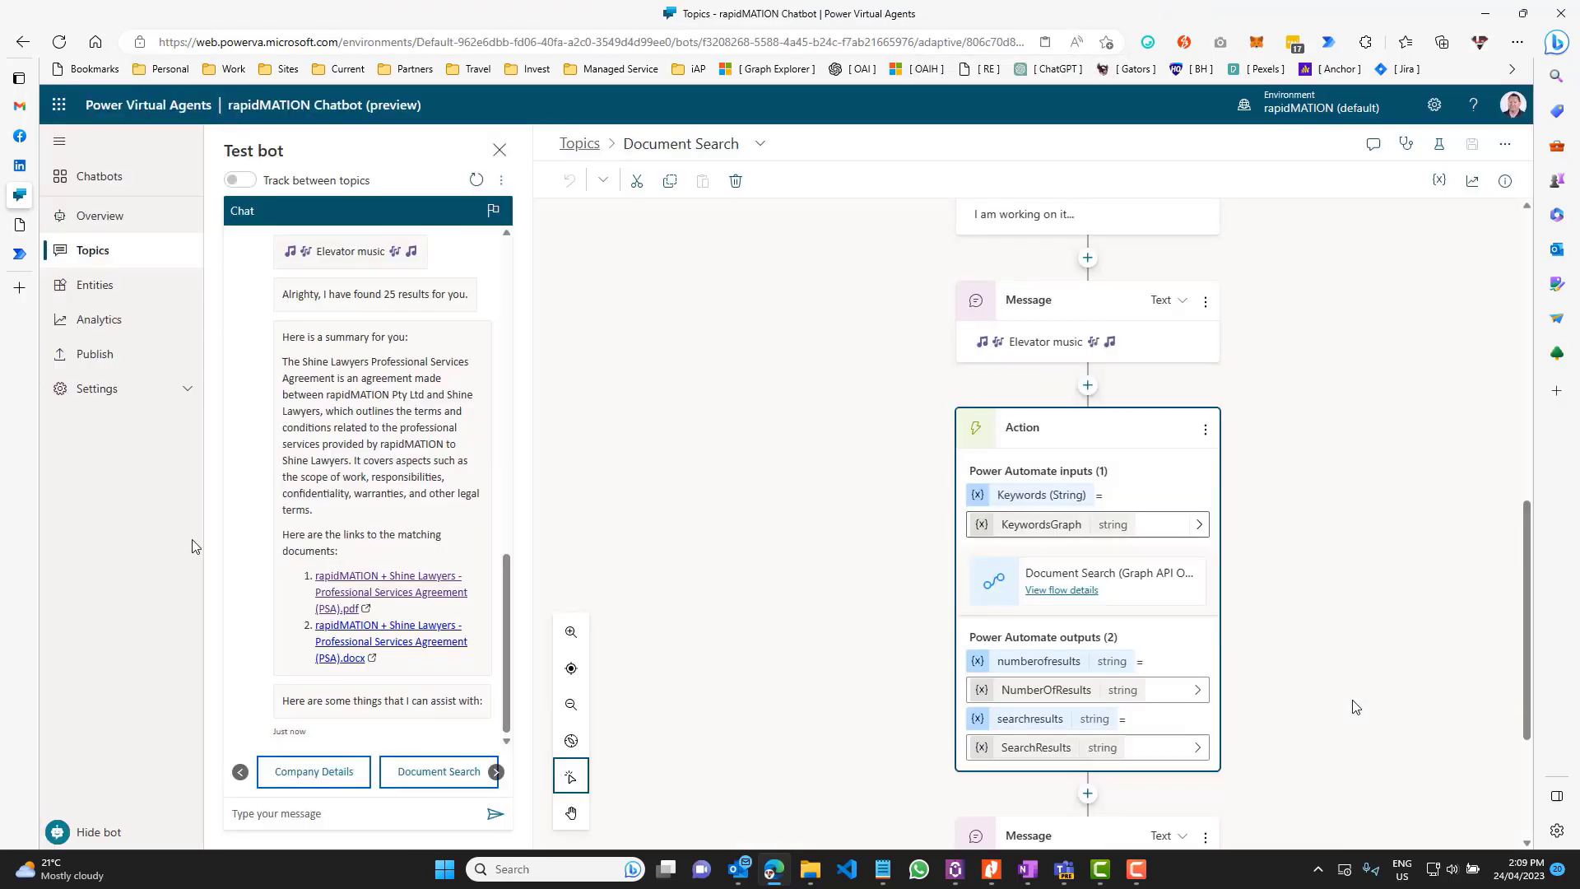